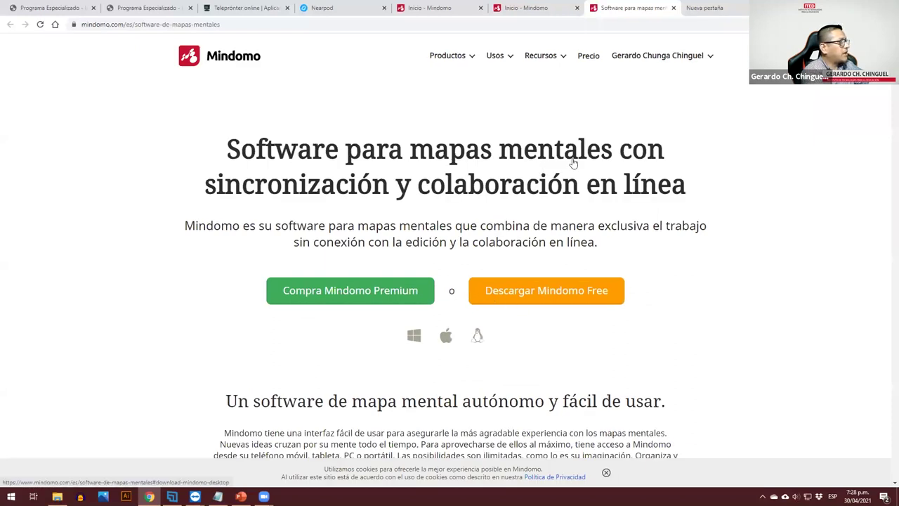
Launch the Mindomo desktop application and look over the file and map options it offers for the blank mind map
scroll(572, 153, down, 2)
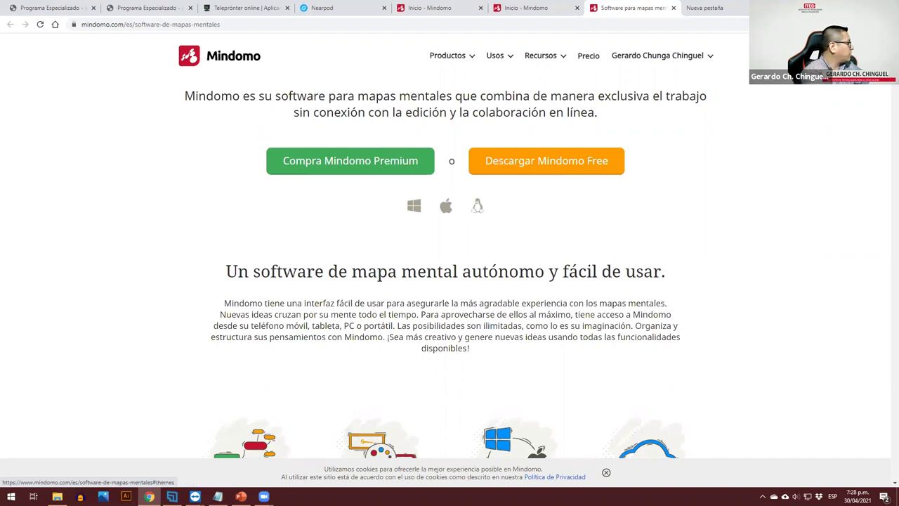
click(10, 497)
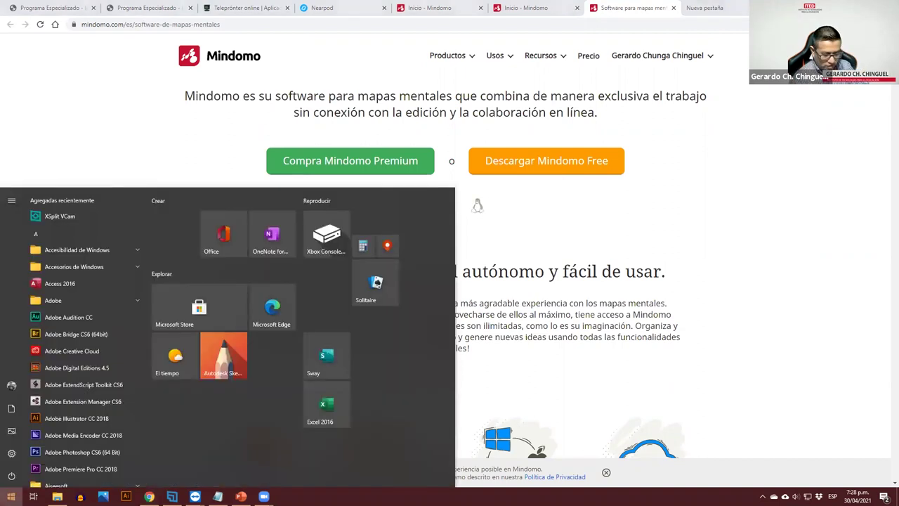
click(49, 161)
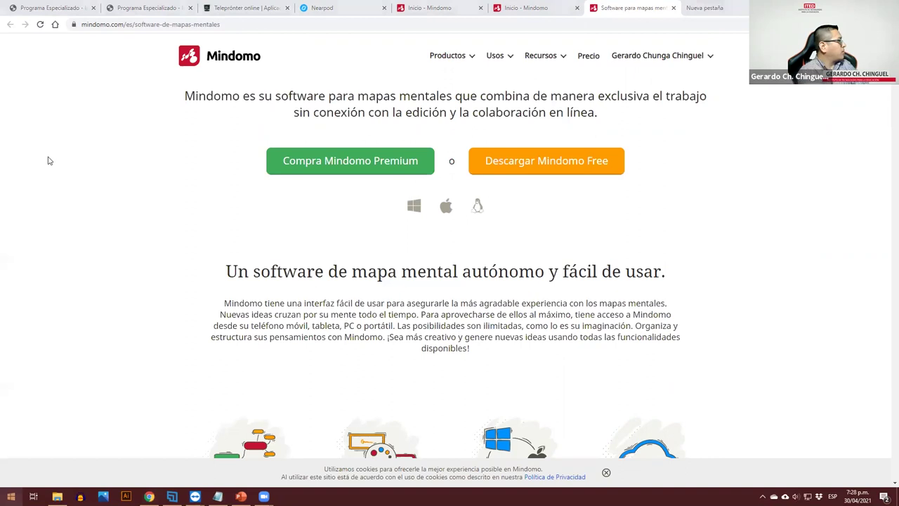
key(super)
text(mind)
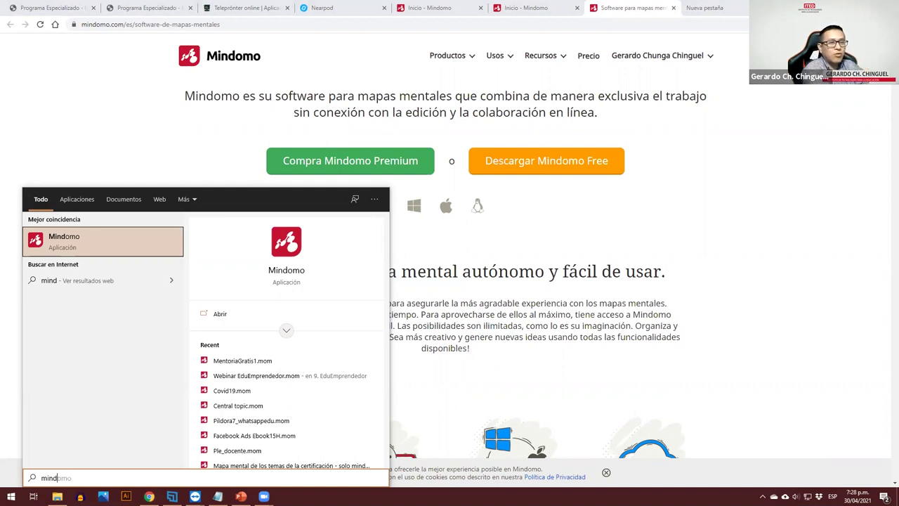
key(Return)
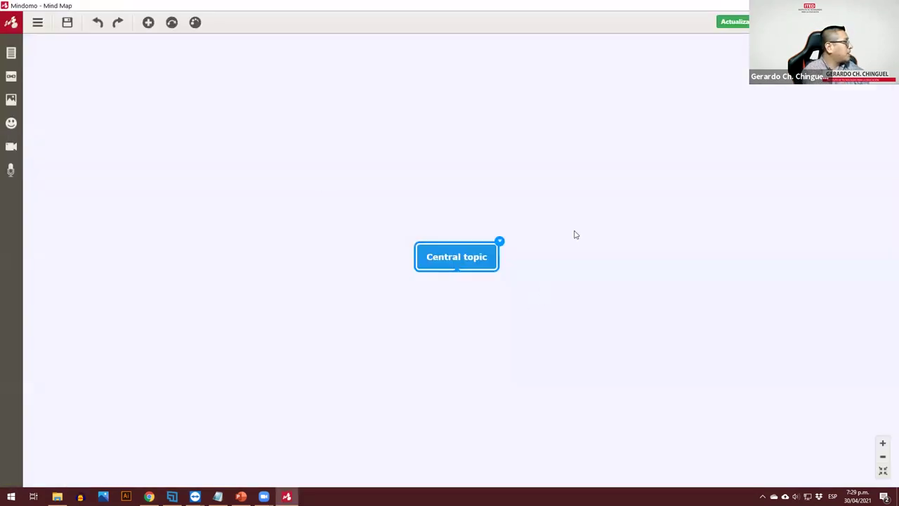
click(39, 23)
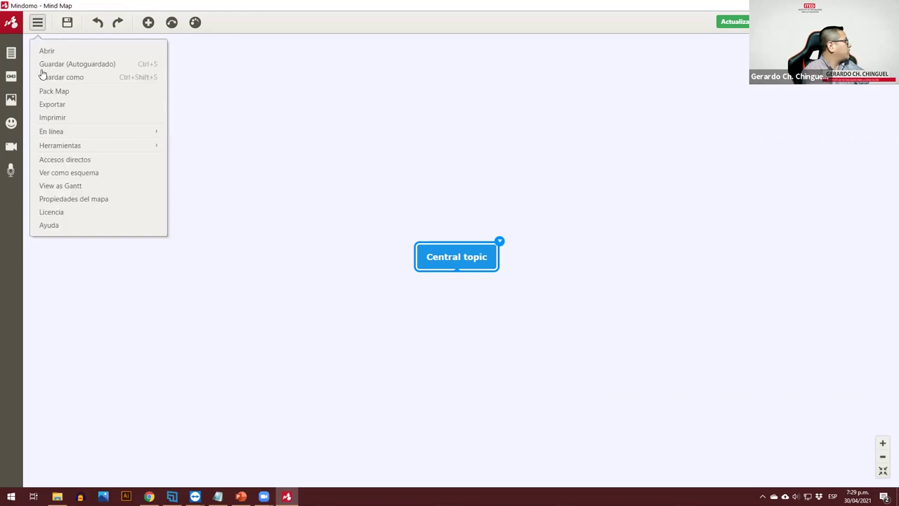
click(76, 109)
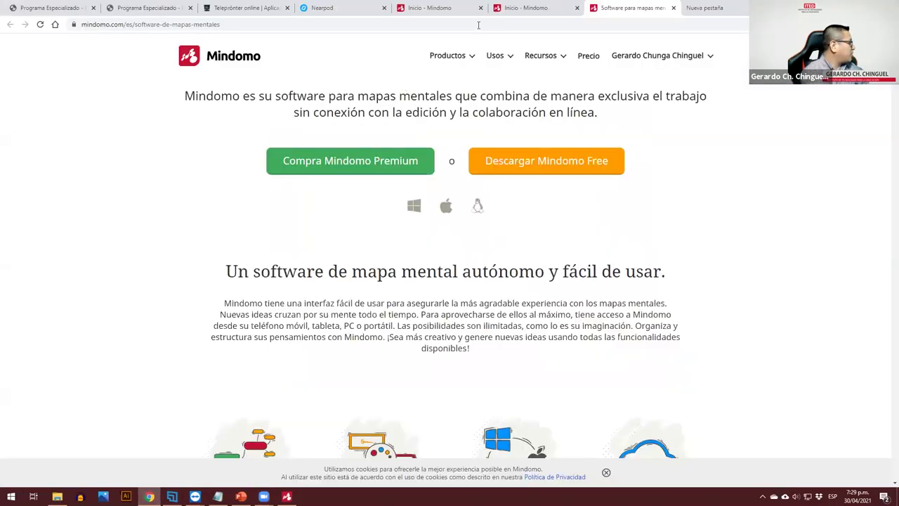
Switch to the Nearpod lesson library in the browser and review the creation types and the actions available on existing lessons
click(334, 7)
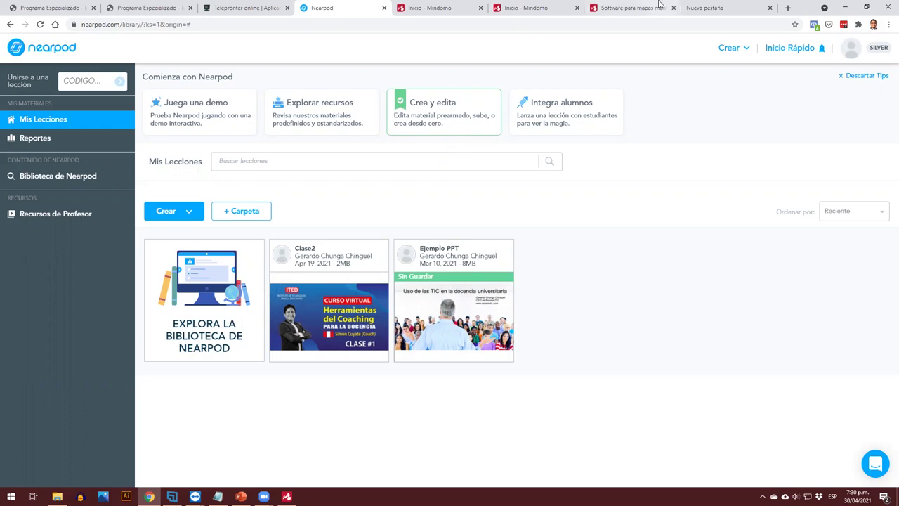
mouse_move(415, 295)
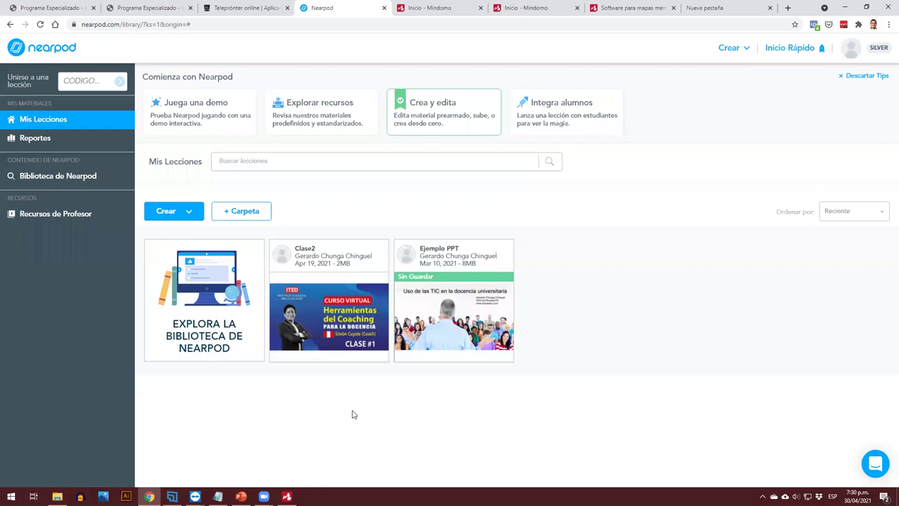
click(190, 212)
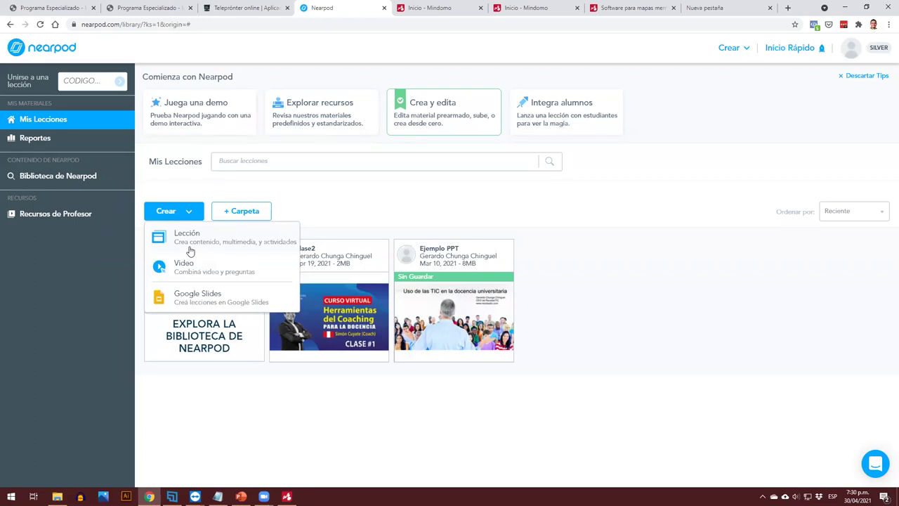
click(344, 215)
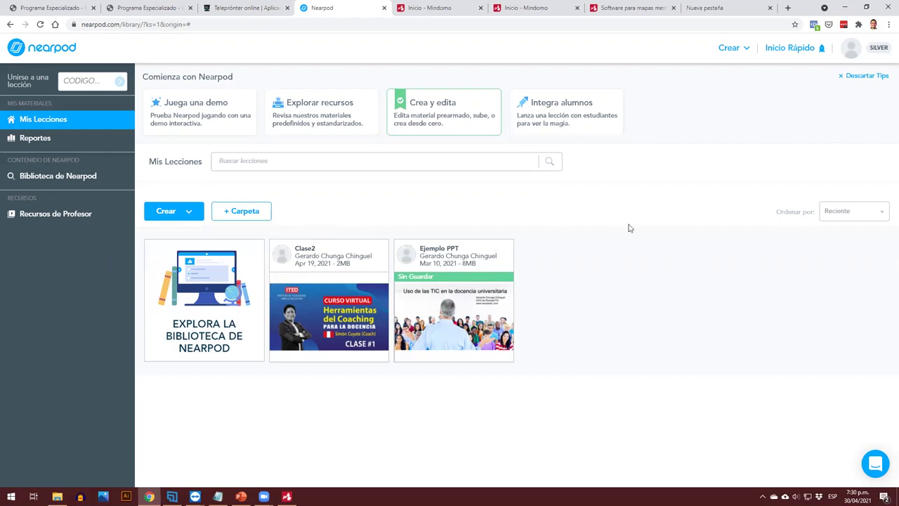
mouse_move(409, 279)
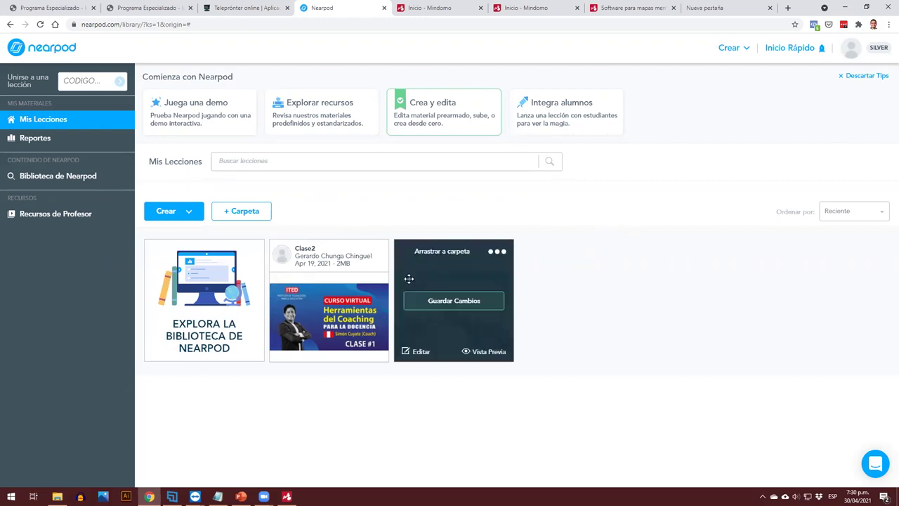
mouse_move(343, 263)
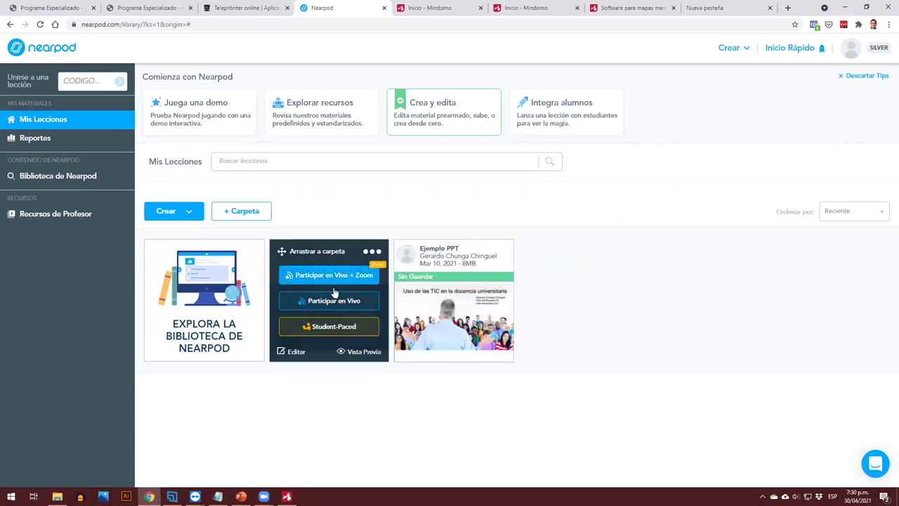
Start a new untitled lesson to examine its file upload sources, and return to the lesson library
click(187, 220)
click(241, 235)
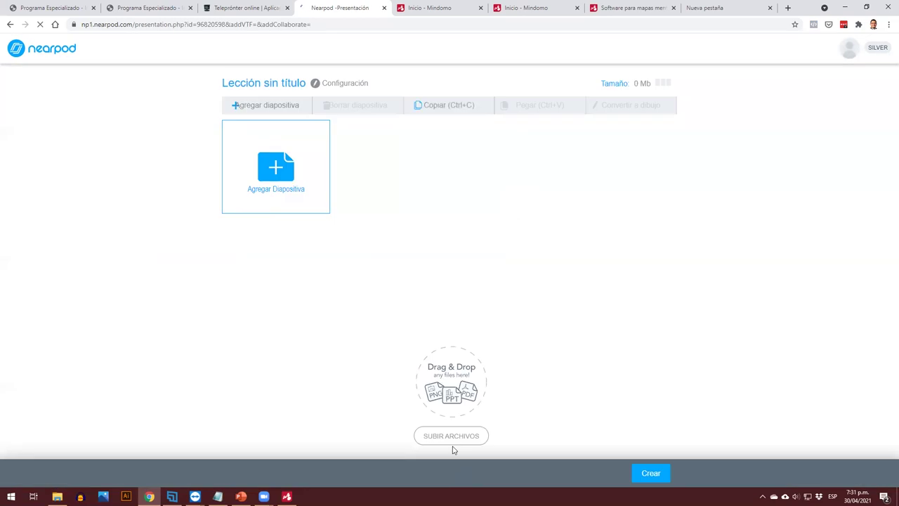
click(453, 437)
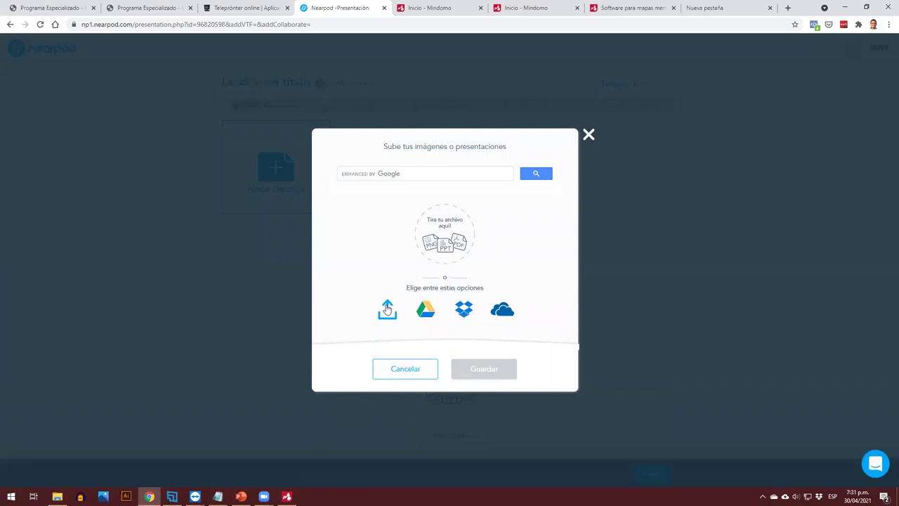
click(588, 134)
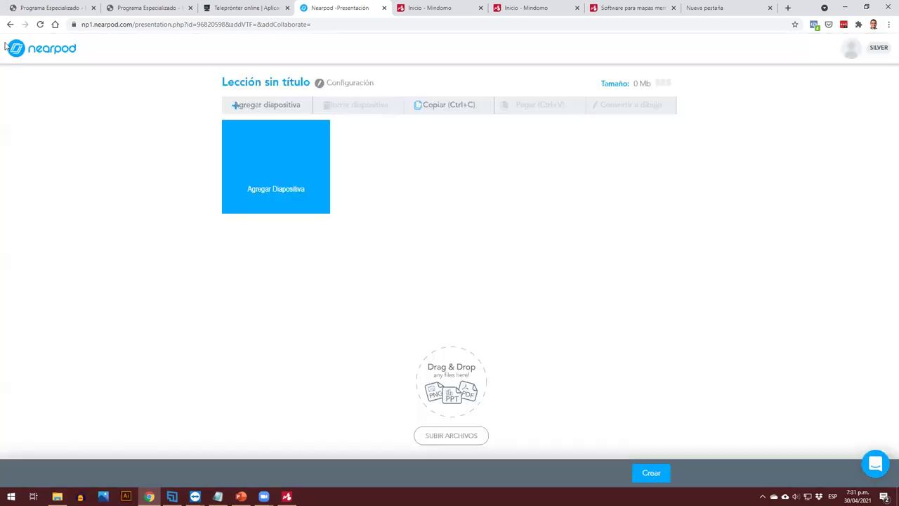
click(10, 24)
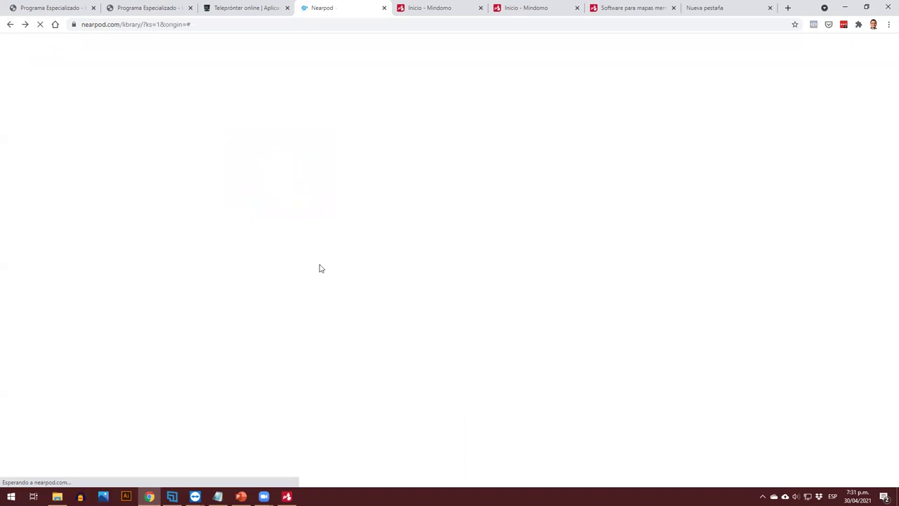
Open the Clase2 lesson for editing and look through its slides
mouse_move(330, 319)
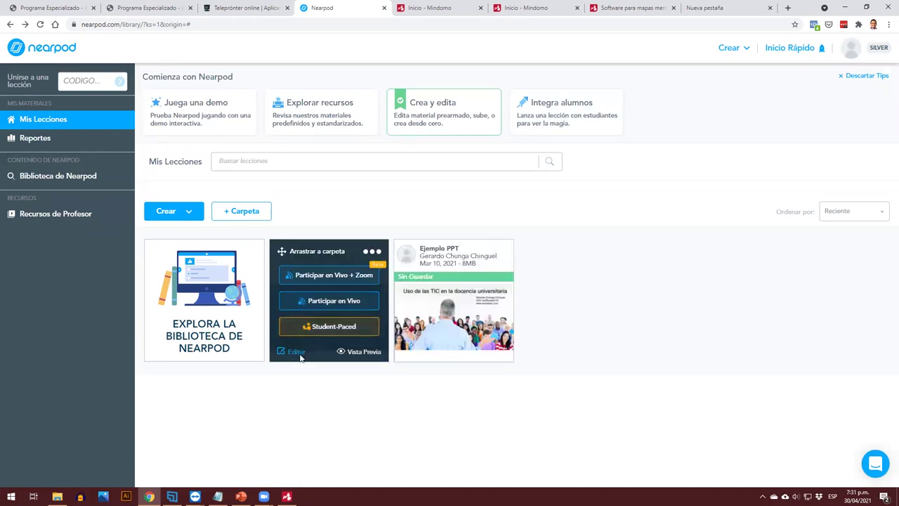
click(296, 352)
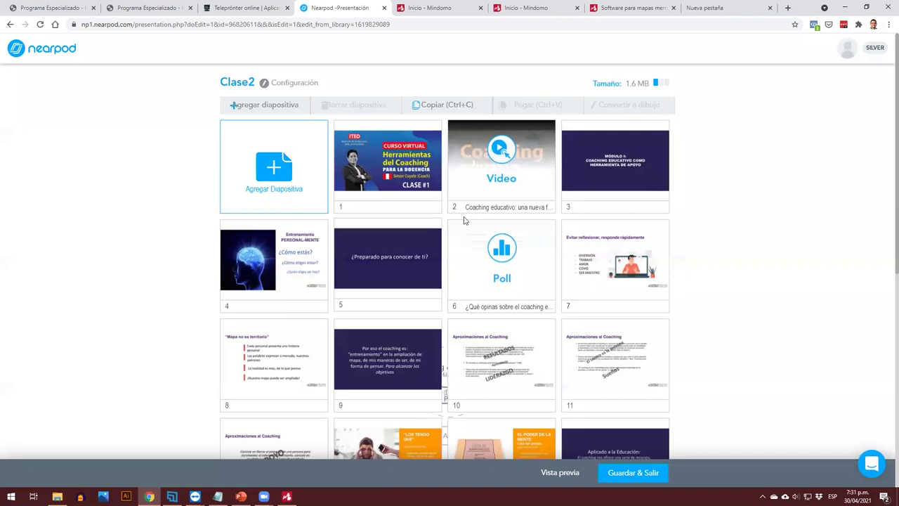
scroll(464, 221, down, 4)
scroll(344, 169, up, 2)
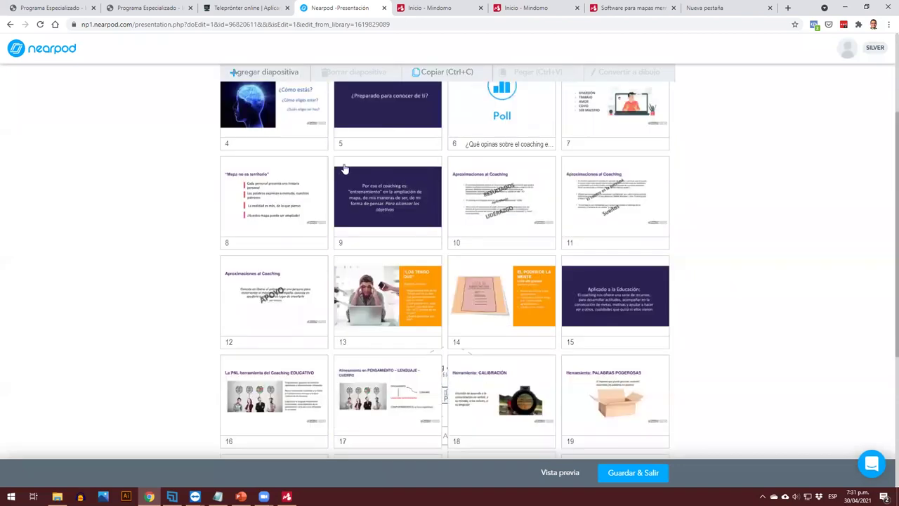
scroll(344, 169, up, 2)
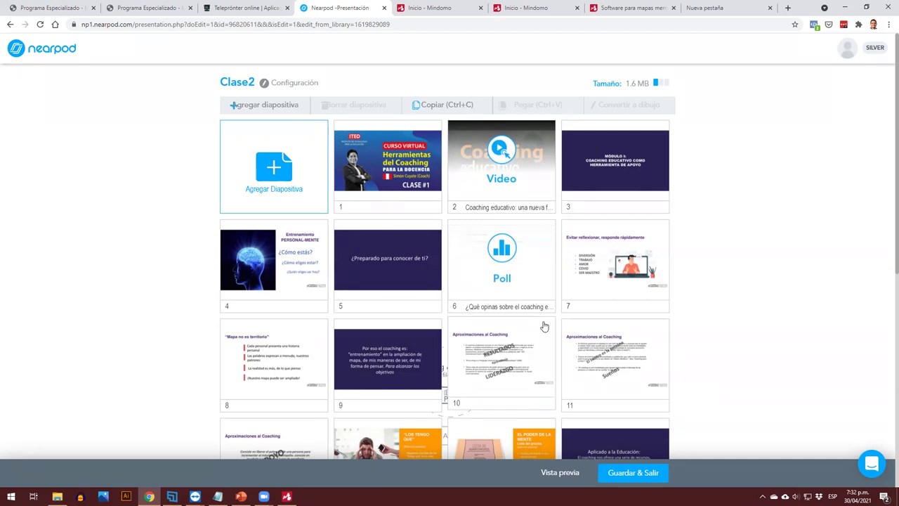
Examine the content and activity types offered for a new slide from the cover slide and the video slide
click(401, 181)
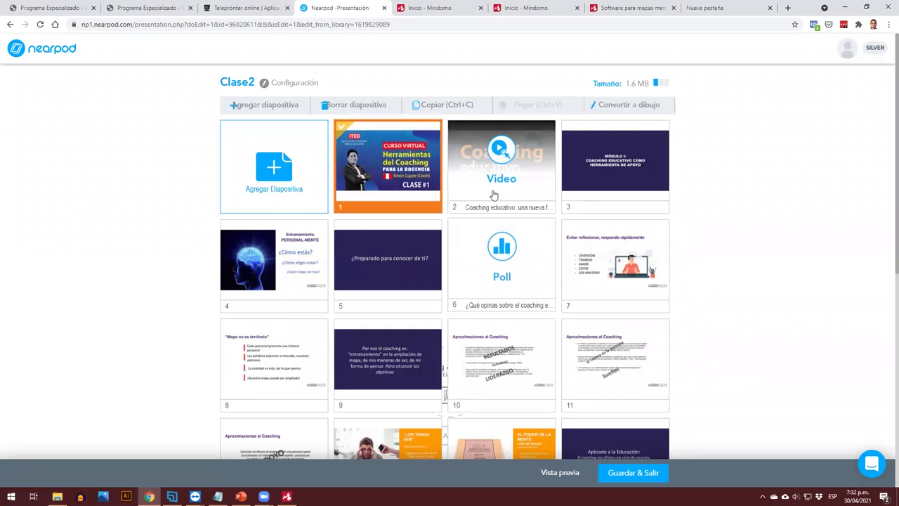
click(505, 210)
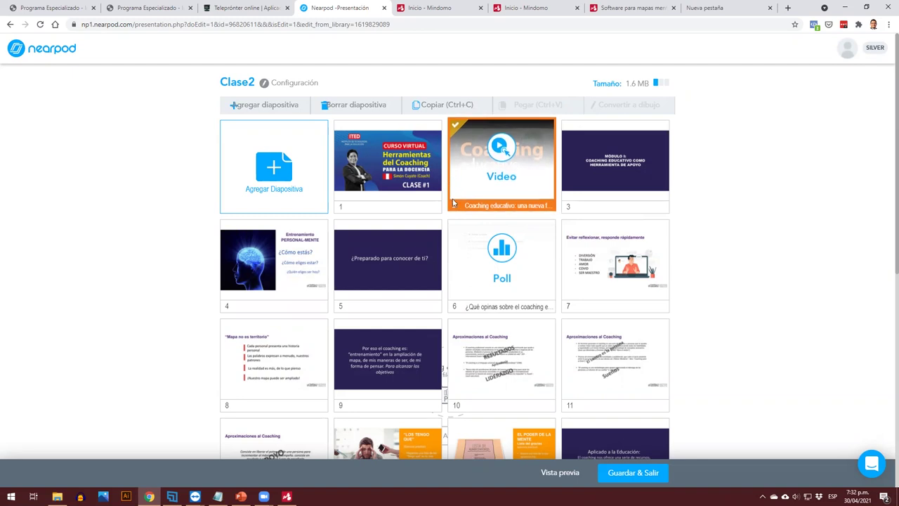
click(429, 185)
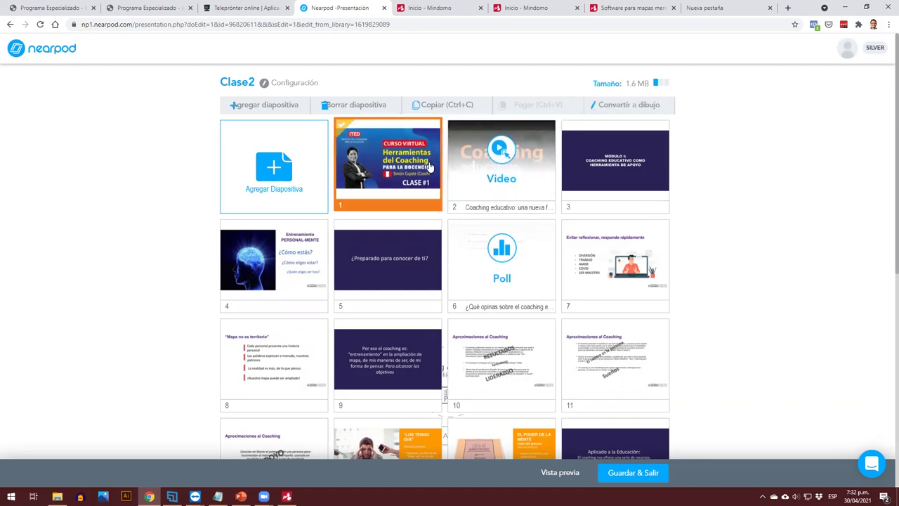
right_click(434, 142)
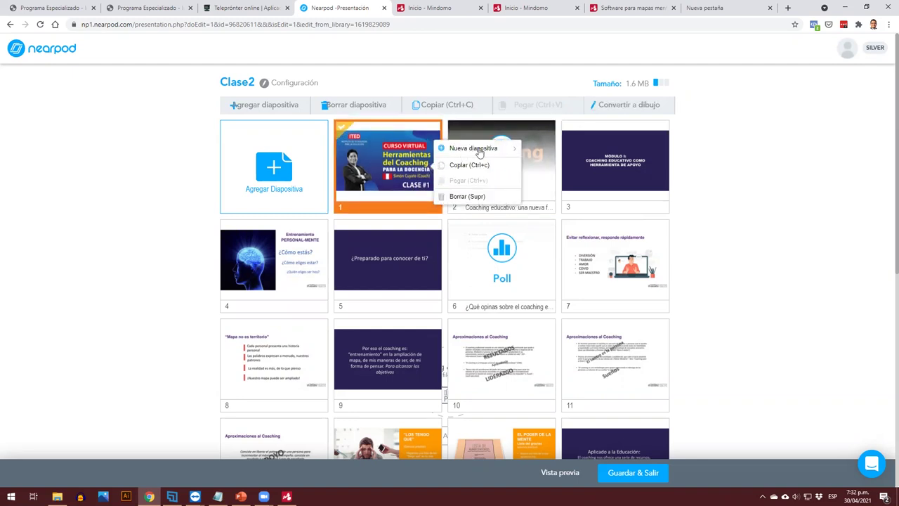
mouse_move(490, 151)
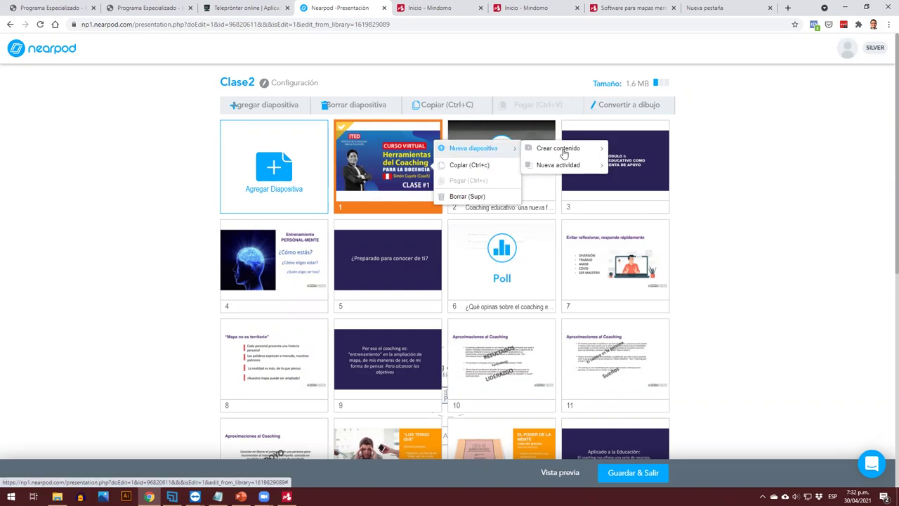
mouse_move(566, 152)
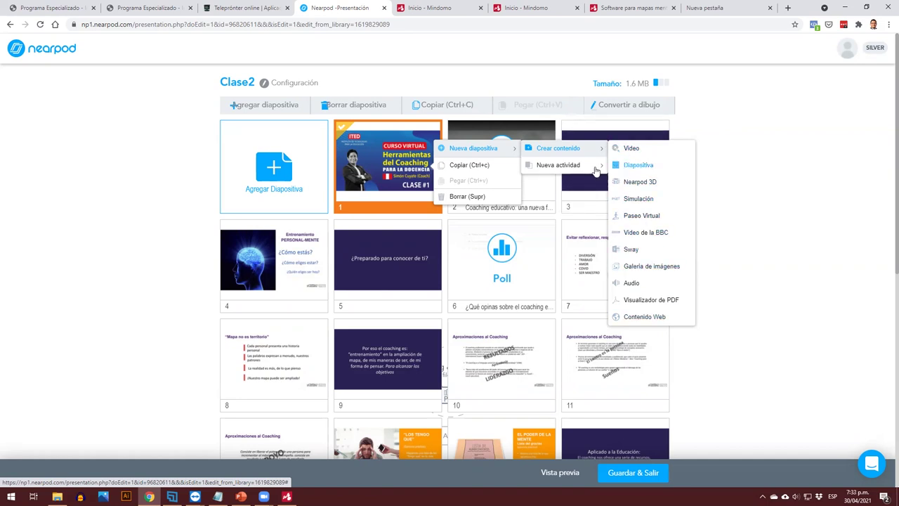
click(547, 131)
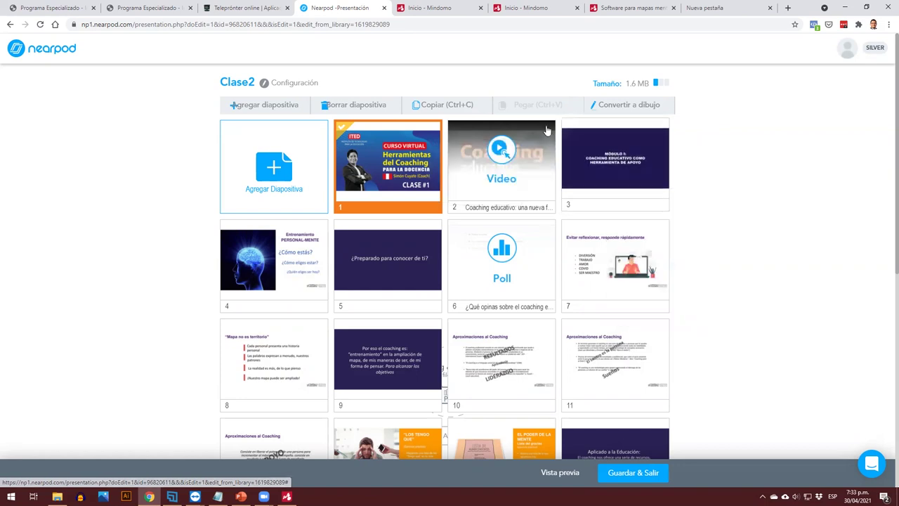
right_click(481, 148)
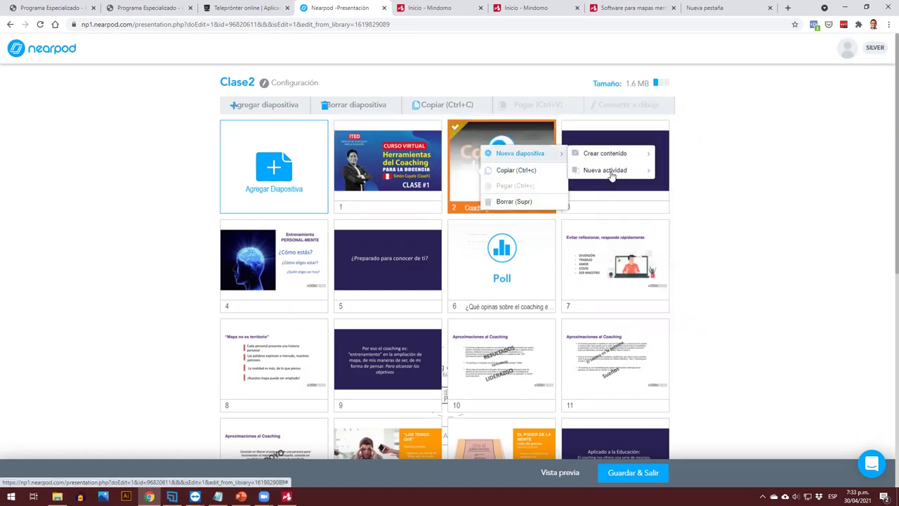
mouse_move(614, 171)
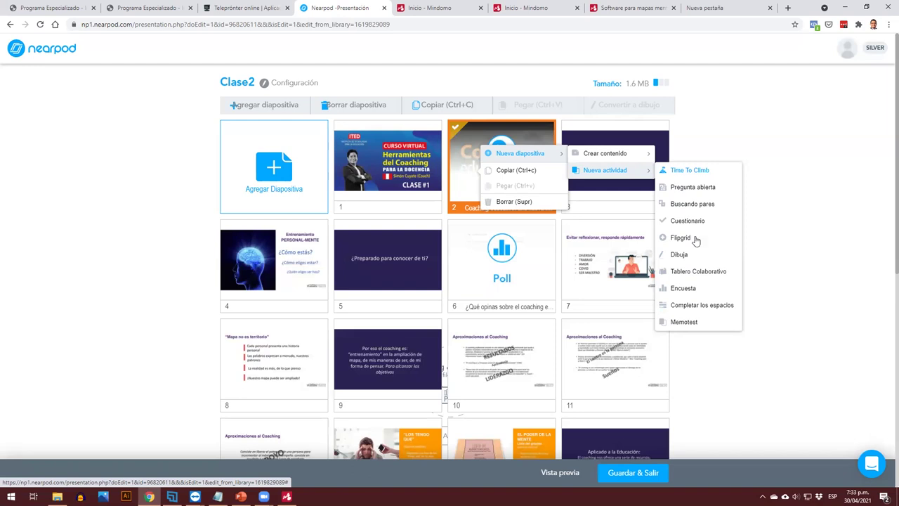
click(809, 211)
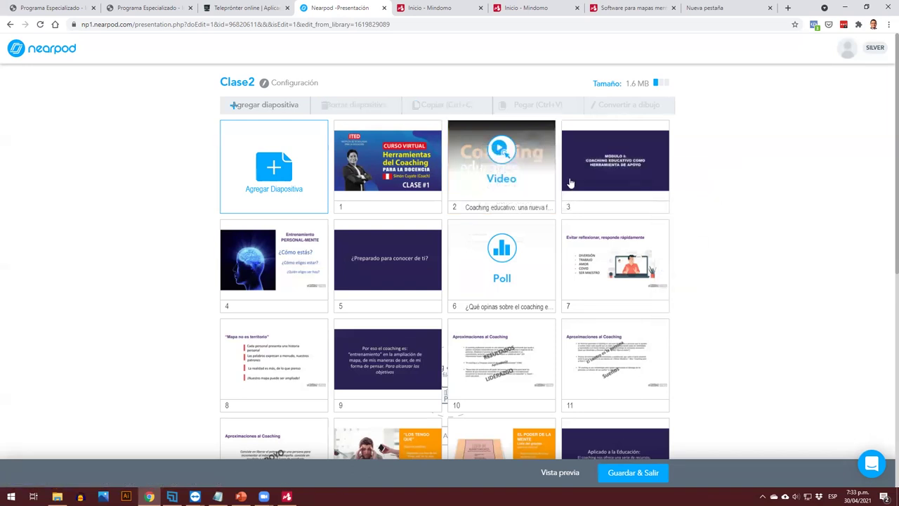
Open the coaching video slide for editing, play its first few seconds, and return to the slide overview without saving
click(511, 182)
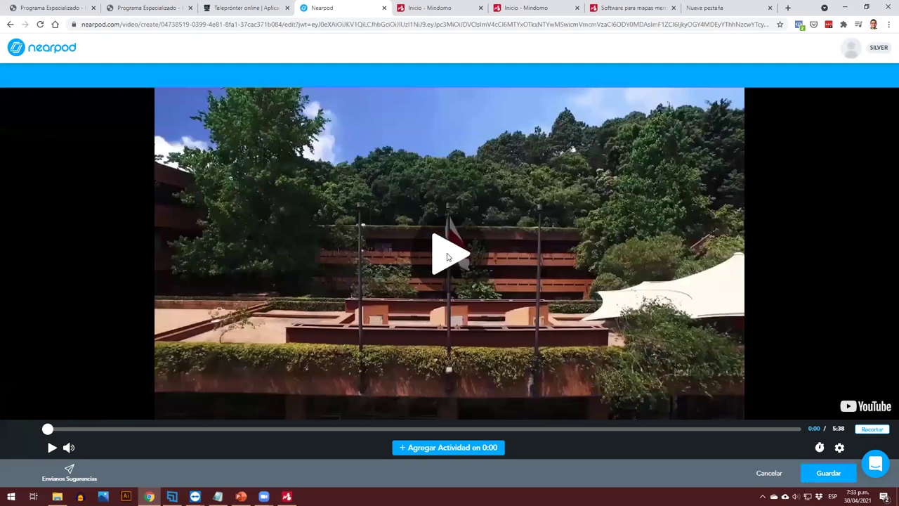
click(453, 262)
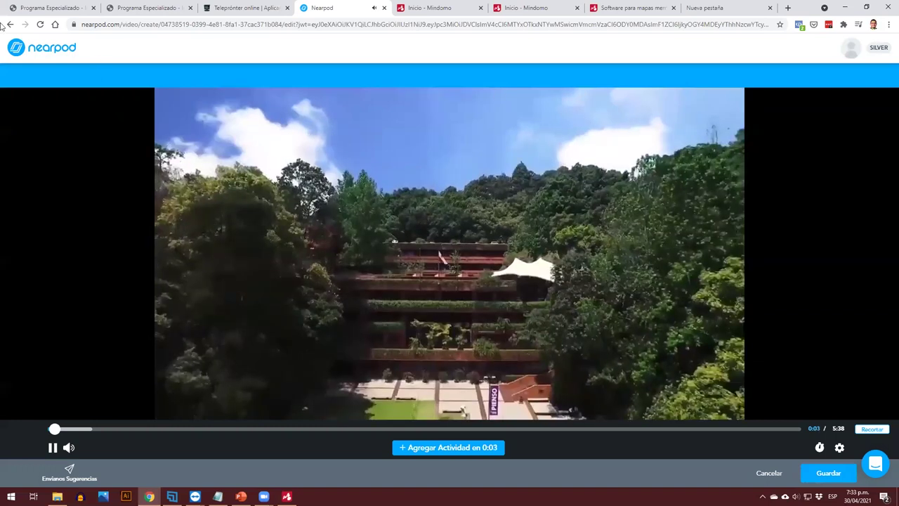
click(264, 159)
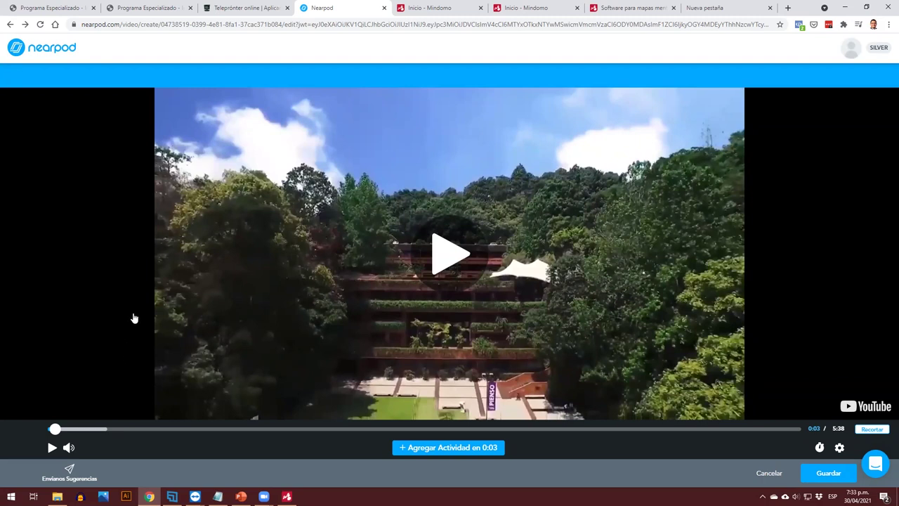
click(769, 475)
click(482, 276)
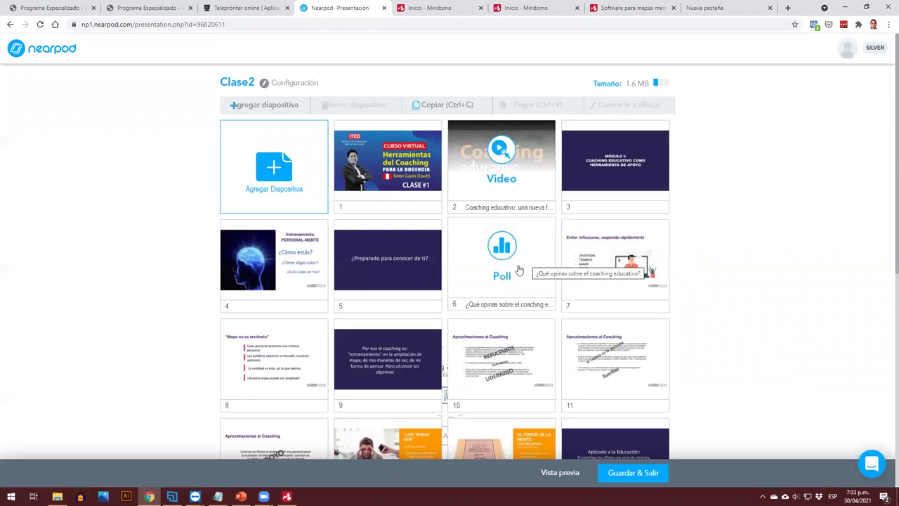
Open the coaching opinion poll slide for editing, look over its question and three answers, and return to the slide overview without saving
click(519, 270)
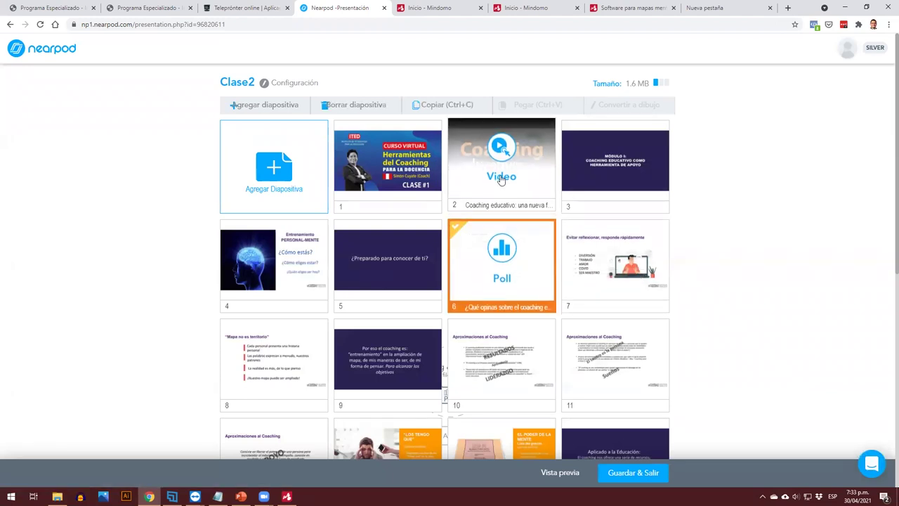
click(509, 246)
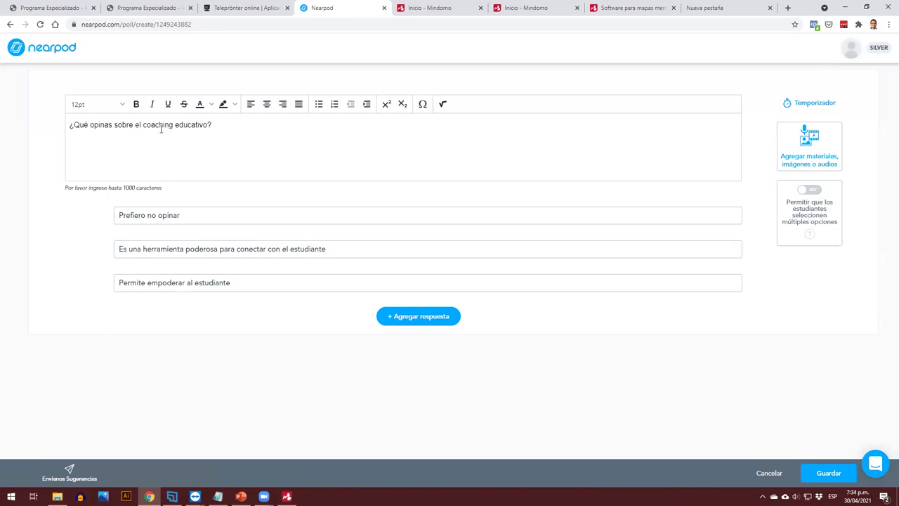
click(194, 215)
click(197, 249)
click(217, 215)
click(238, 286)
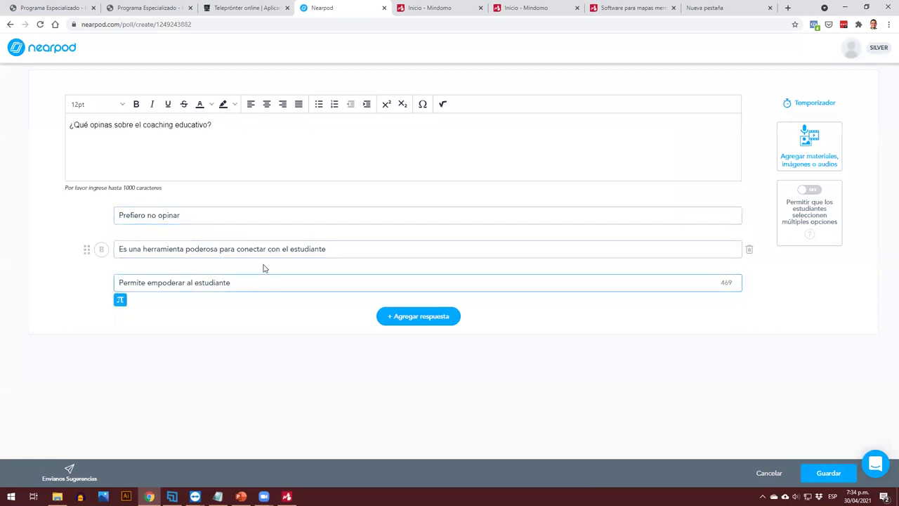
click(762, 473)
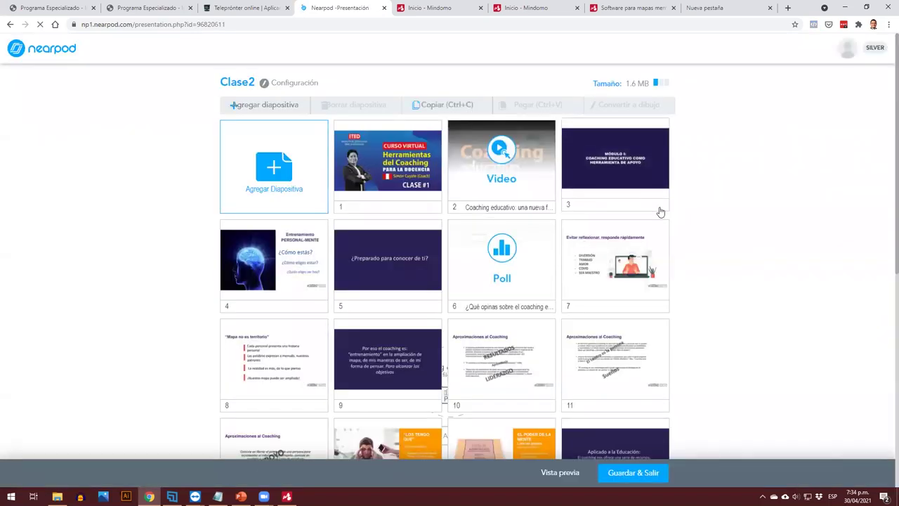
Preview the Clase2 lesson in student view, page through the video, module and poll slides up to slide 8, and close the preview
scroll(677, 224, down, 5)
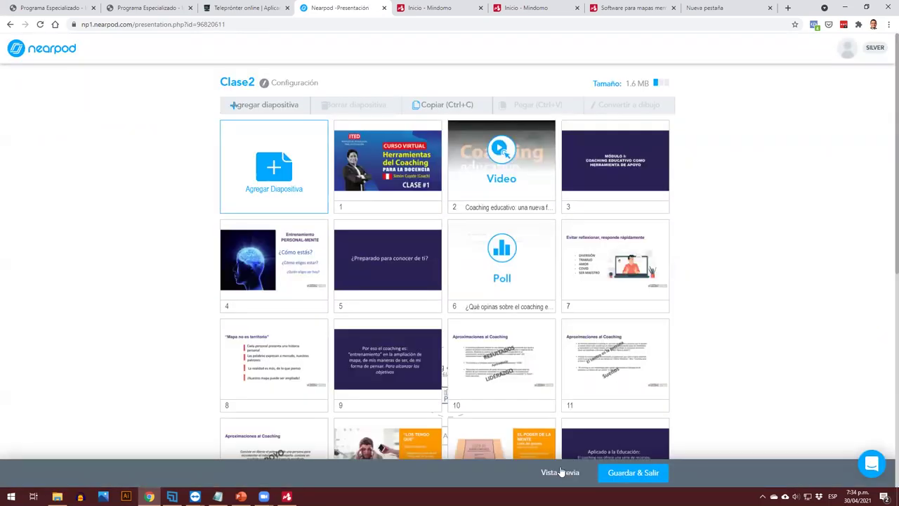
click(560, 473)
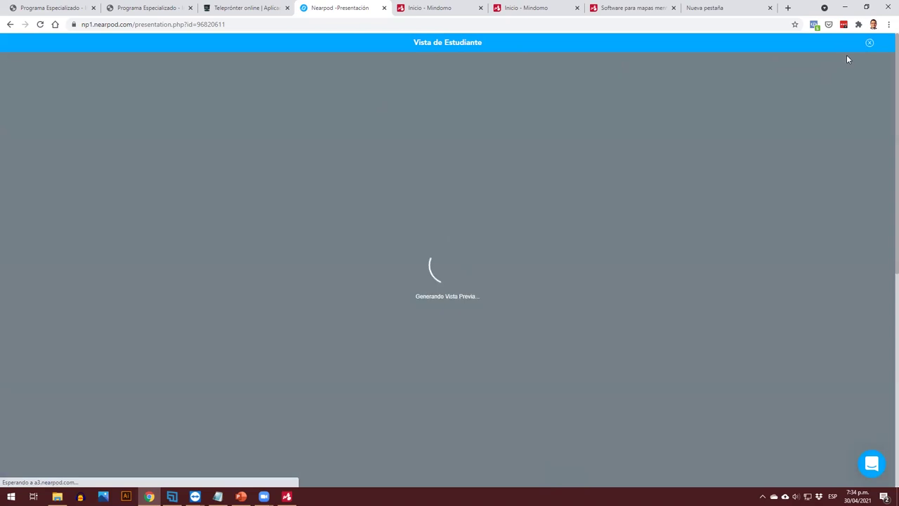
click(870, 43)
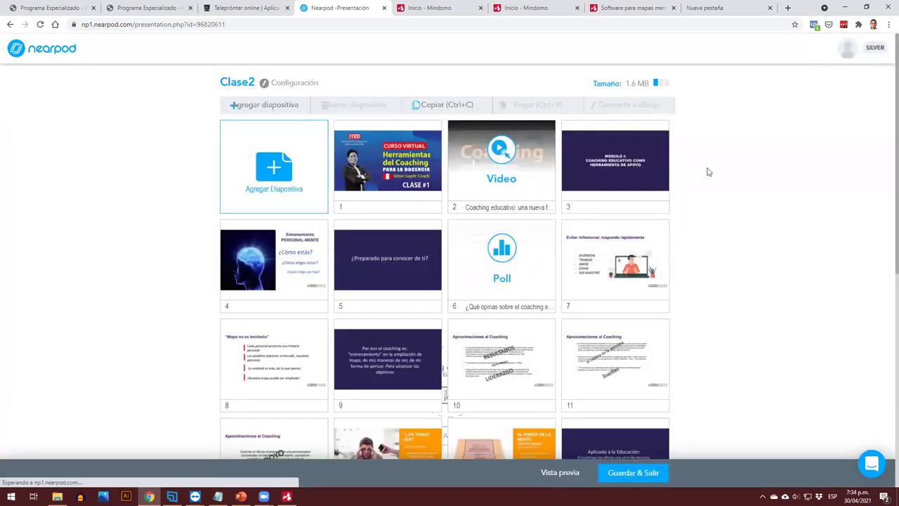
click(572, 473)
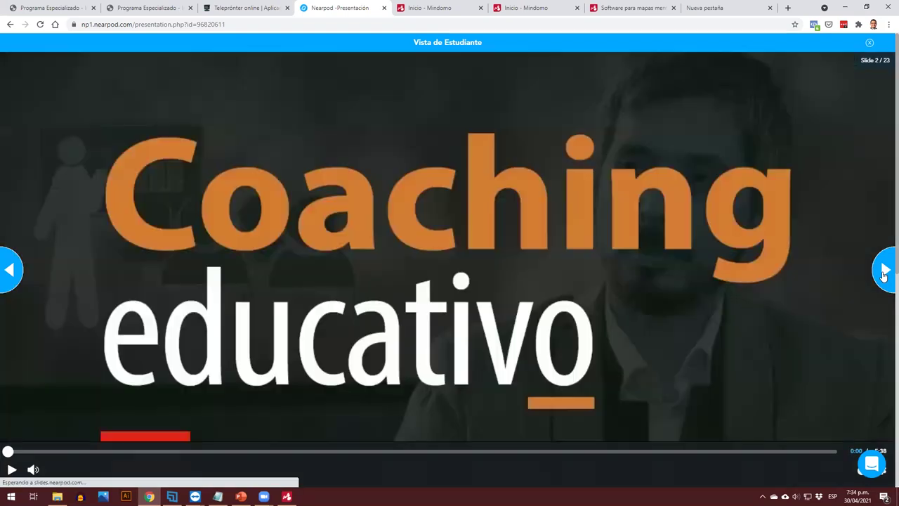
click(884, 272)
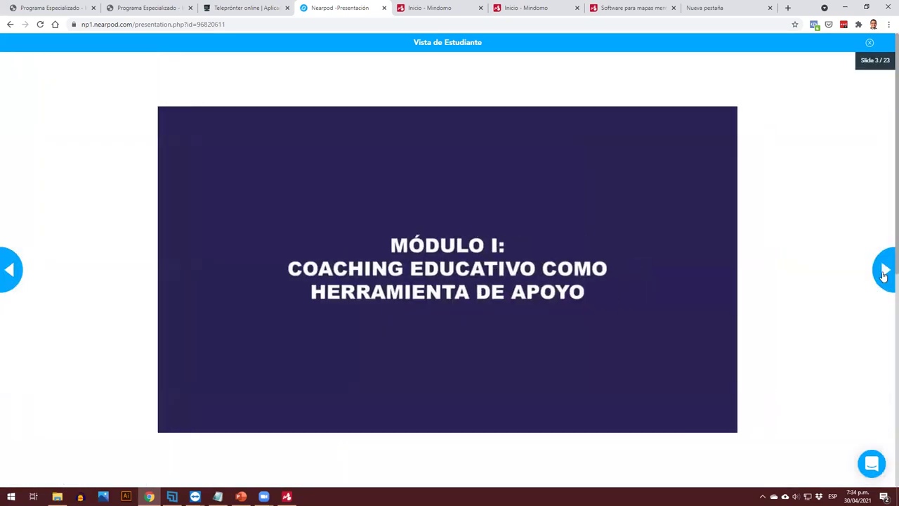
click(884, 271)
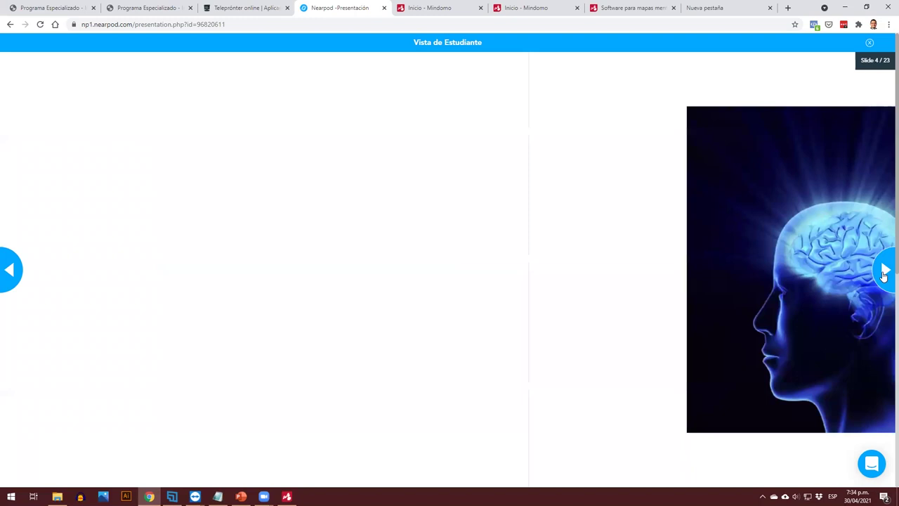
click(884, 273)
click(884, 273)
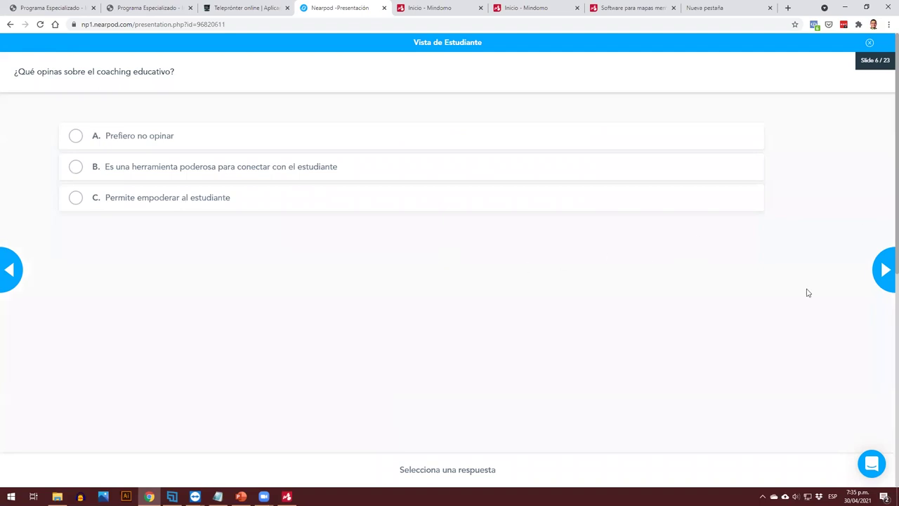
click(884, 271)
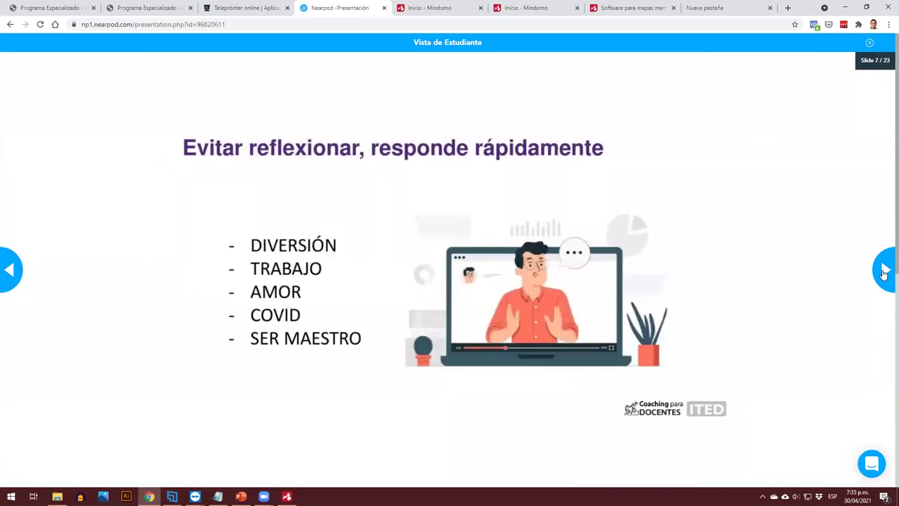
click(884, 271)
click(871, 44)
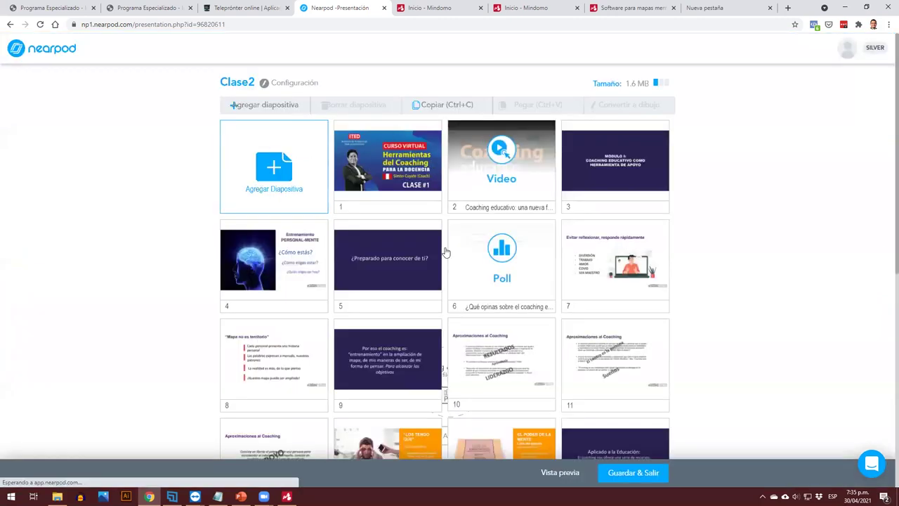
Save the Clase2 lesson and exit to the lesson library
click(631, 476)
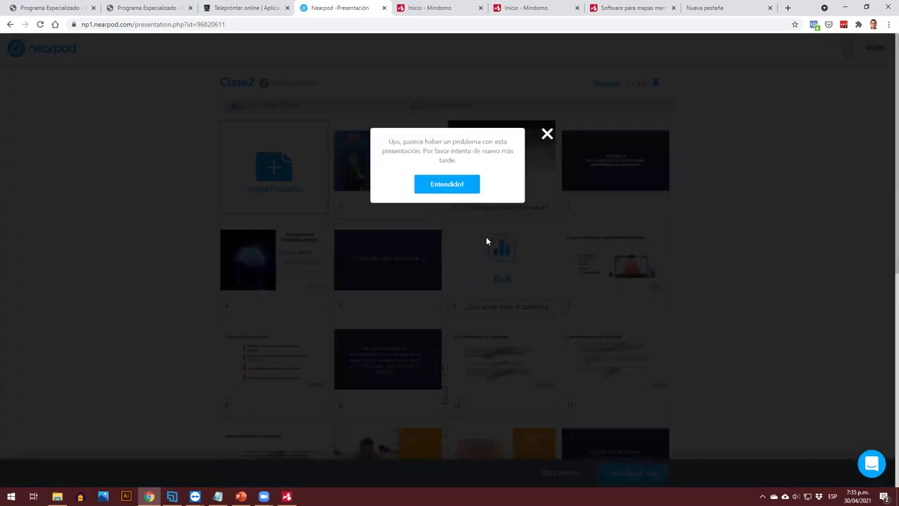
click(630, 477)
click(636, 477)
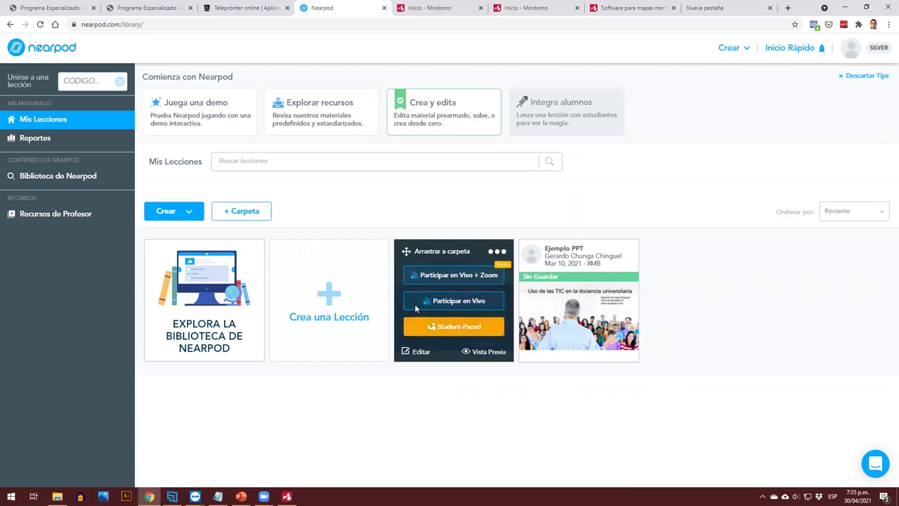
Copy the preview-only link for sharing the Clase2 lesson with other teachers and close the sharing options
click(373, 254)
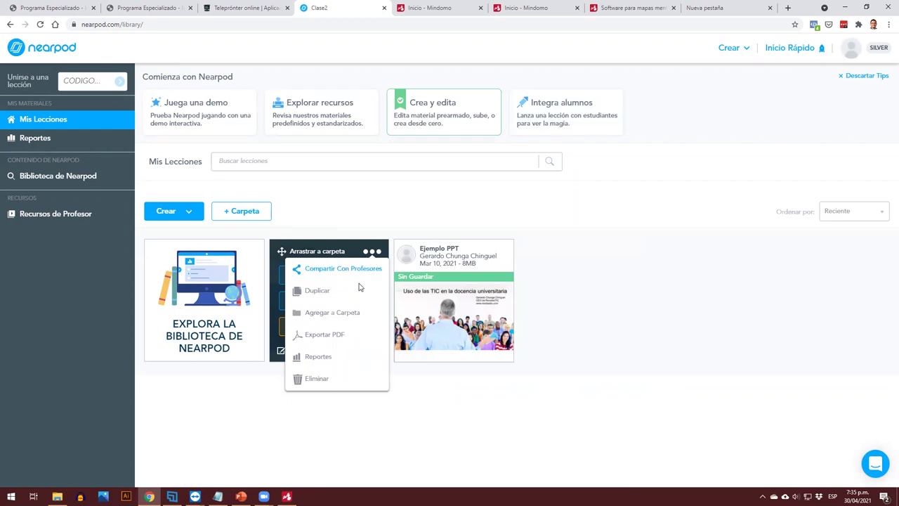
click(360, 283)
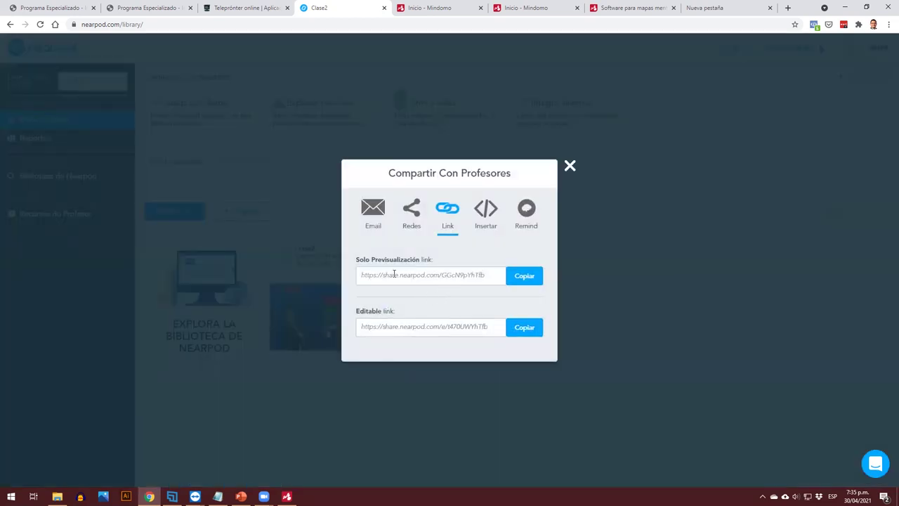
click(526, 278)
click(518, 282)
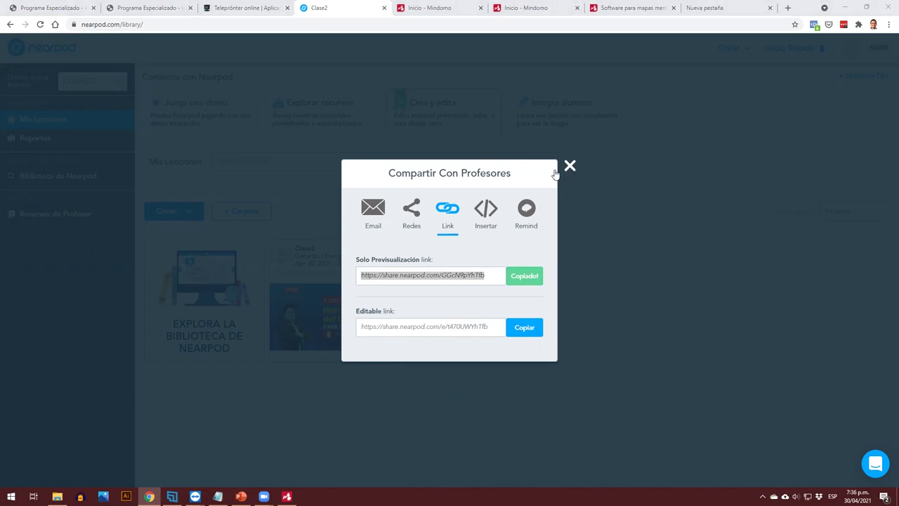
click(302, 314)
click(321, 301)
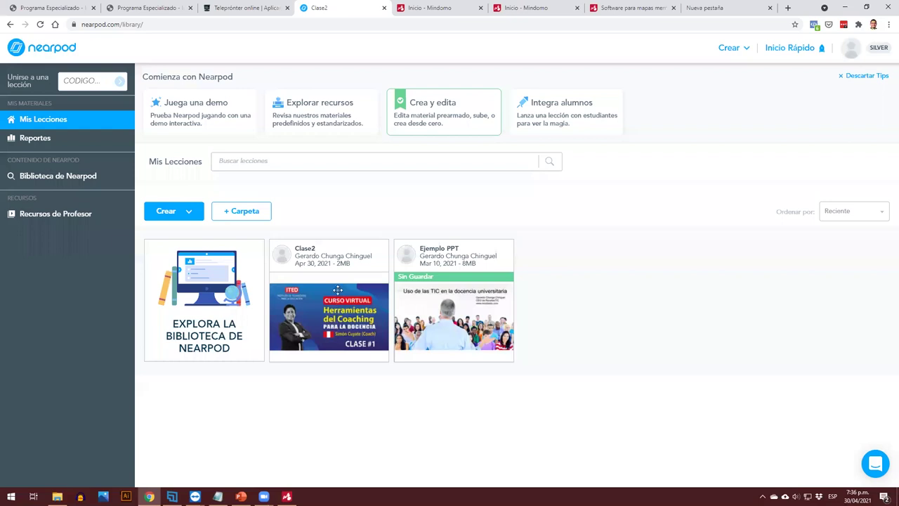
Launch Clase2 as a live participation session and dismiss the join code window
mouse_move(337, 272)
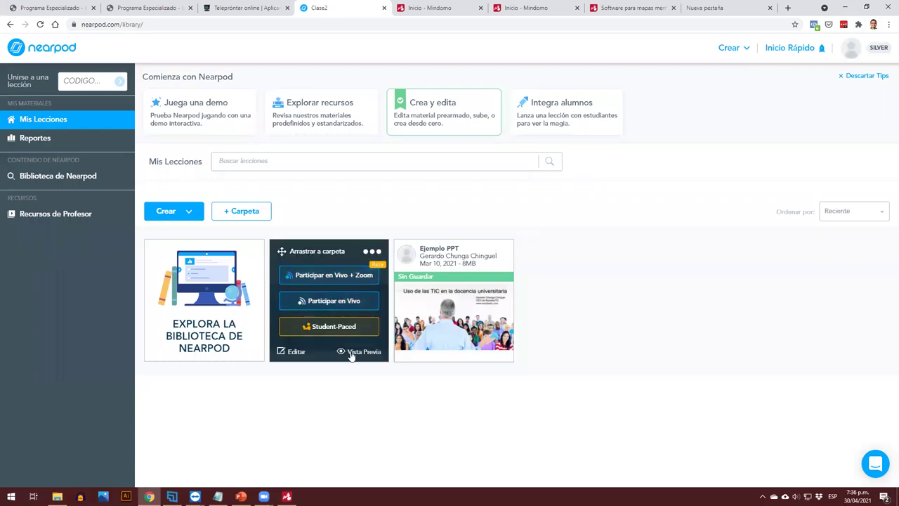
click(351, 307)
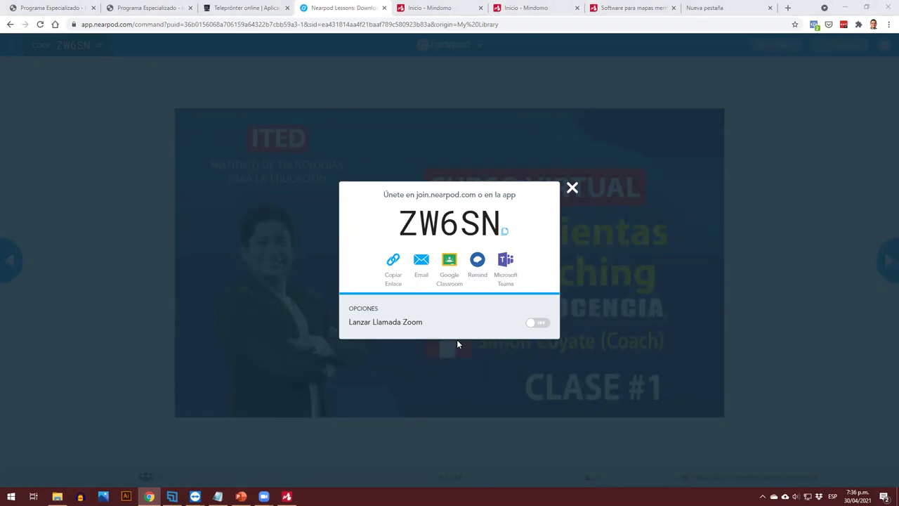
click(573, 189)
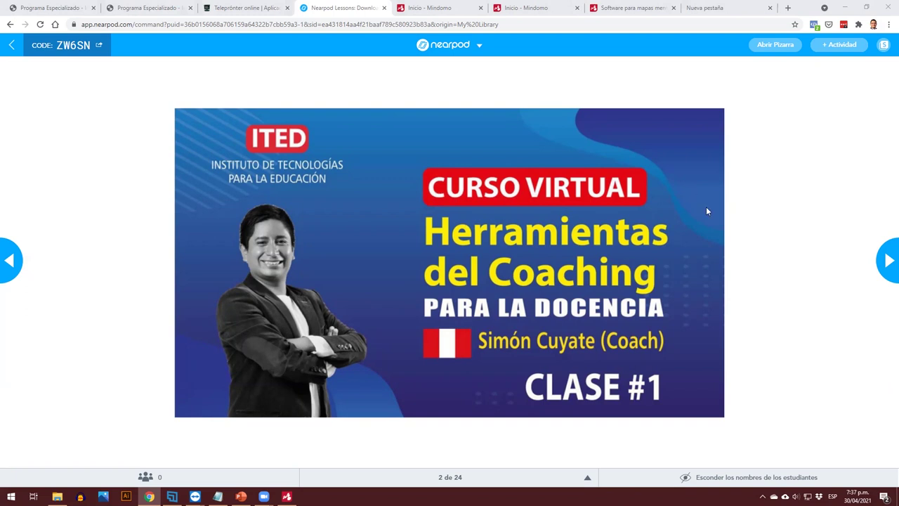
Advance to the video slide, set playback to teacher-controlled, play its first few seconds, and move on to the Módulo I slide
click(888, 271)
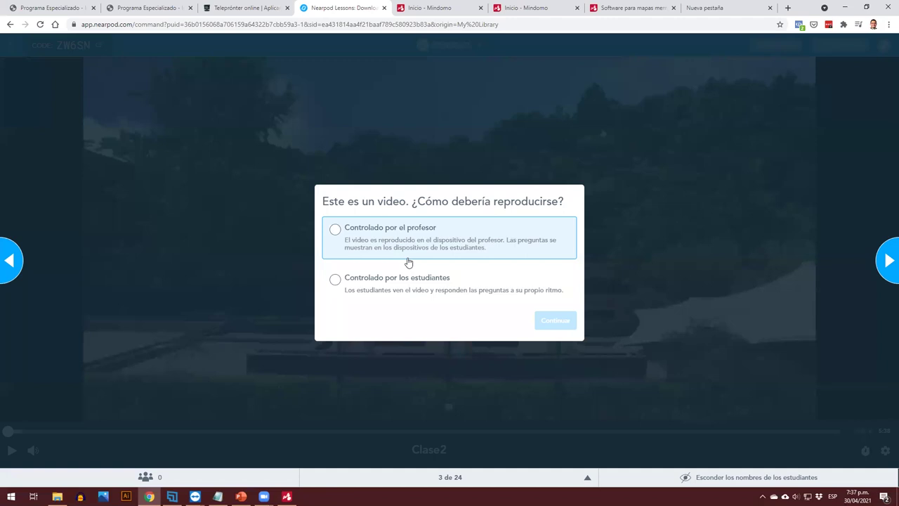
click(336, 231)
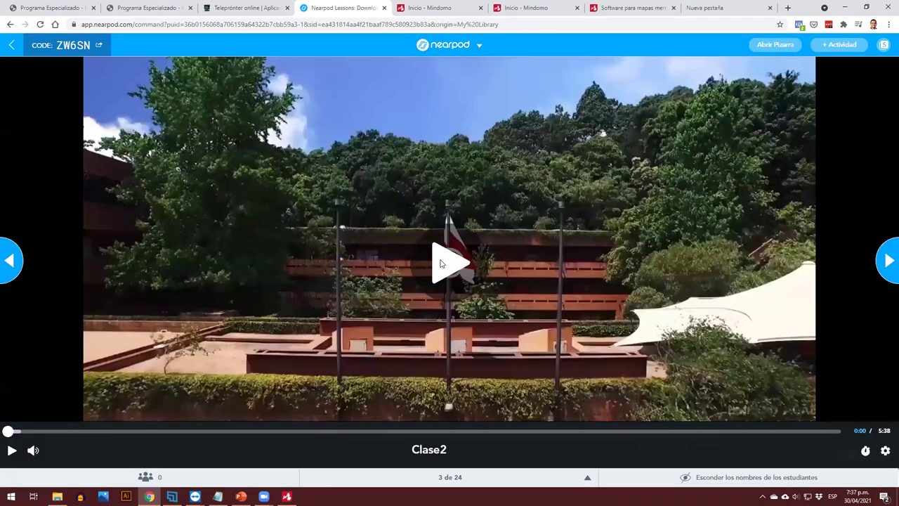
click(441, 263)
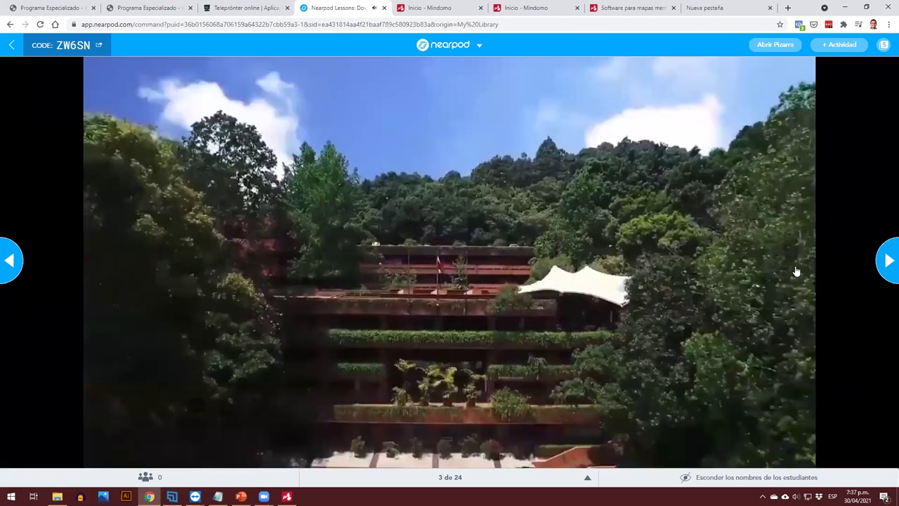
click(853, 267)
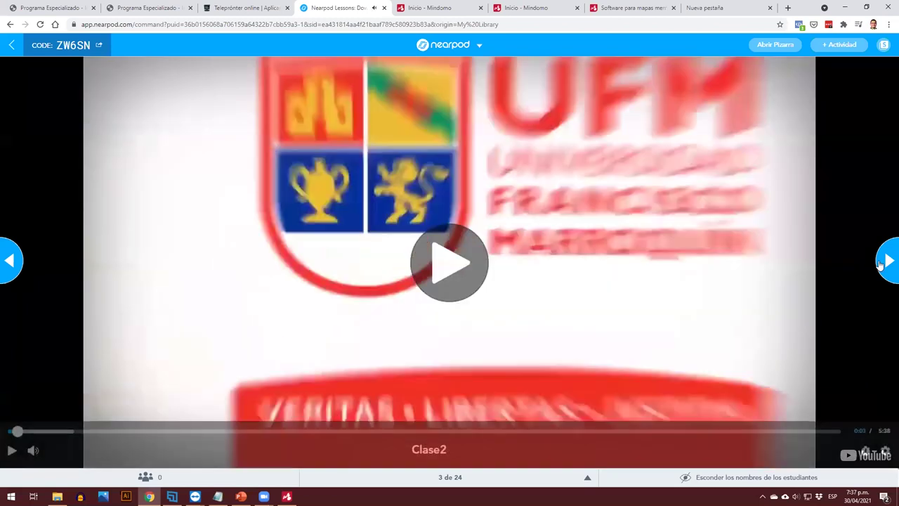
click(887, 260)
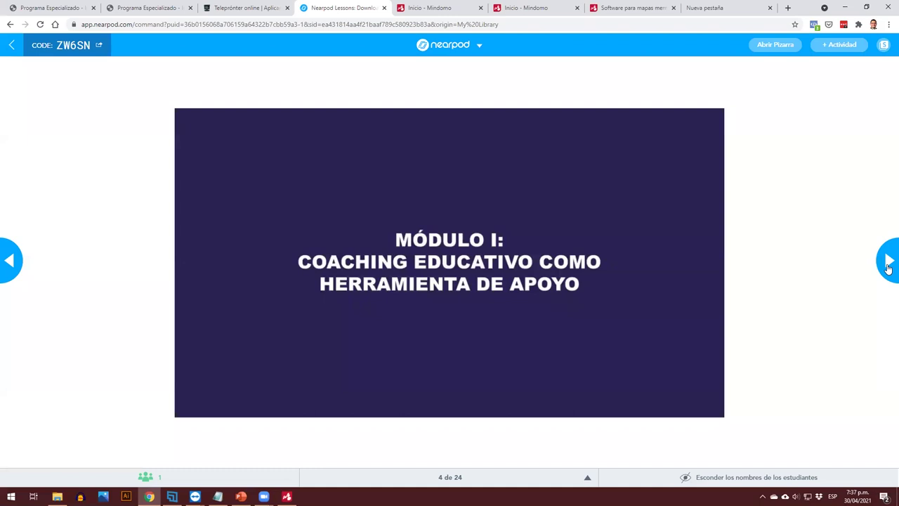
Advance the live session to the coaching opinion poll and check the list of connected students
click(888, 266)
click(888, 266)
click(888, 265)
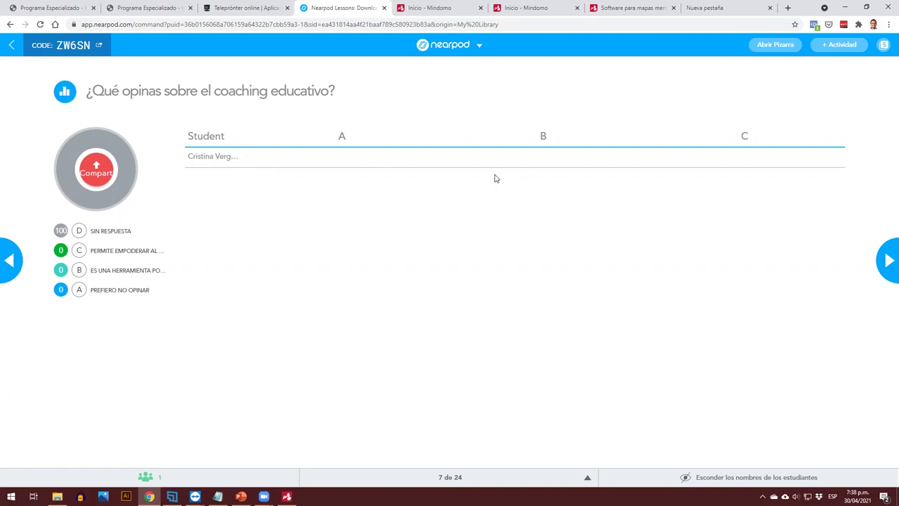
click(148, 480)
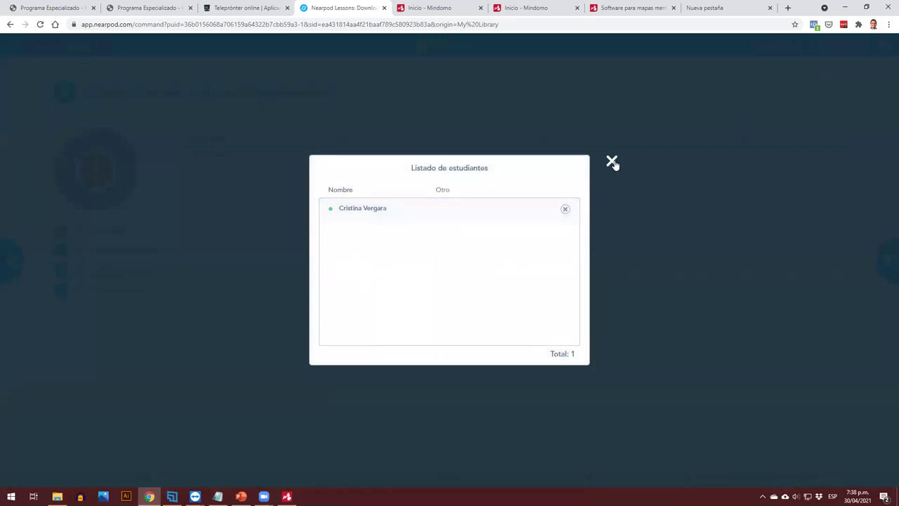
click(155, 378)
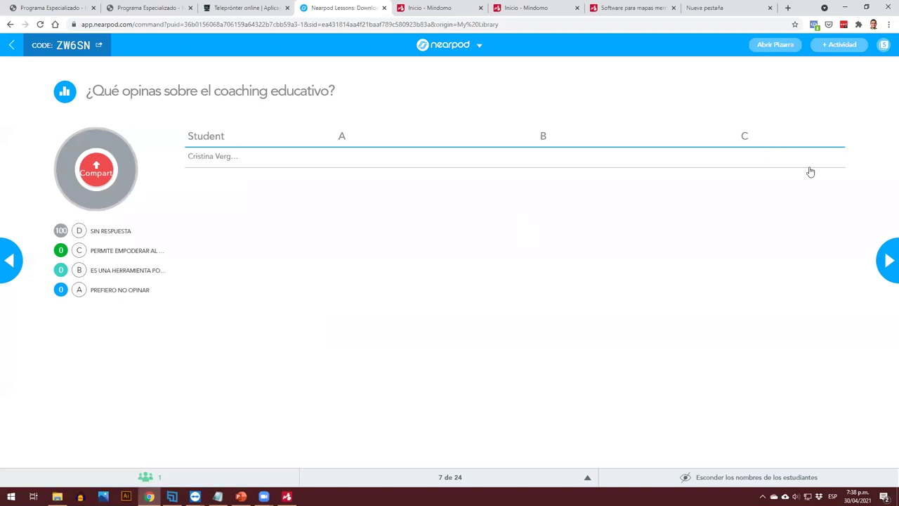